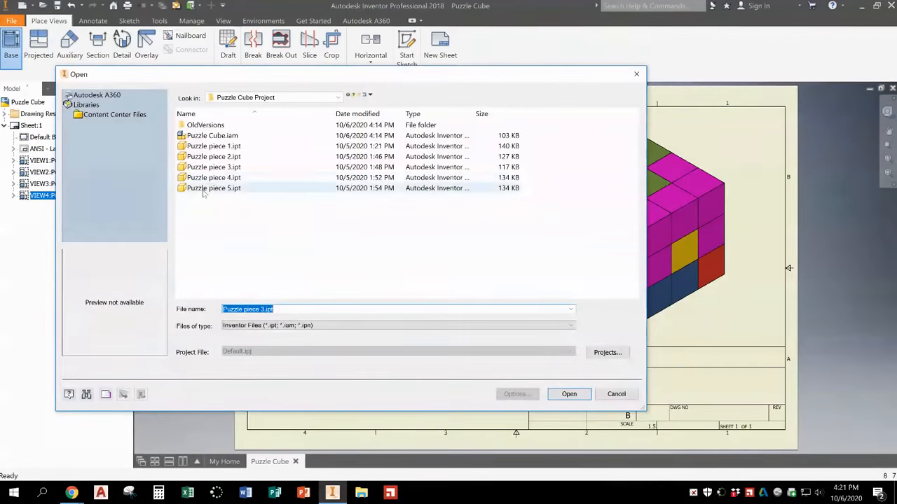
# - Add an isometric base view of Puzzle piece 4.ipt with its two legs pointing down, and arrange it below the red piece's view
pyautogui.click(217, 177)
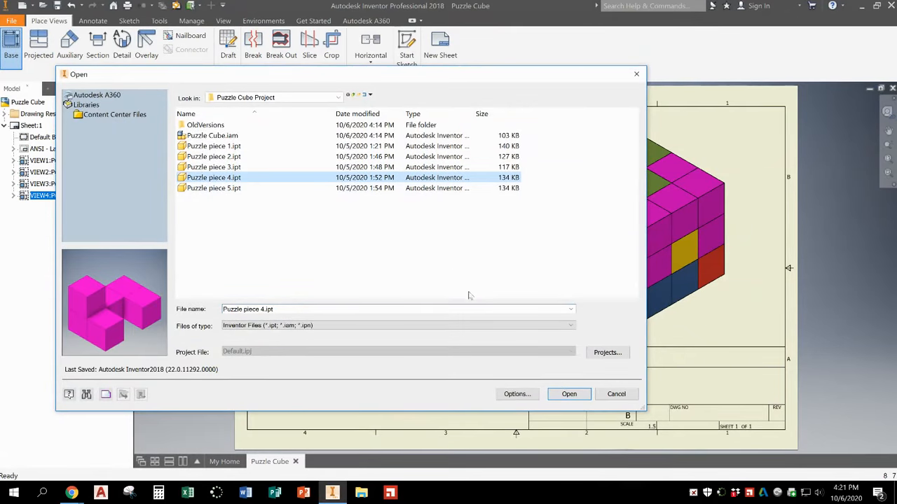
pyautogui.click(567, 393)
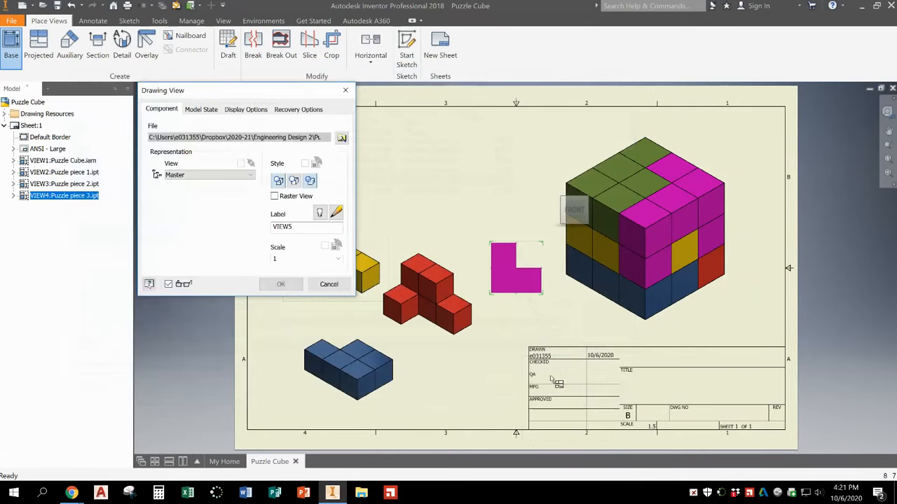
pyautogui.click(575, 231)
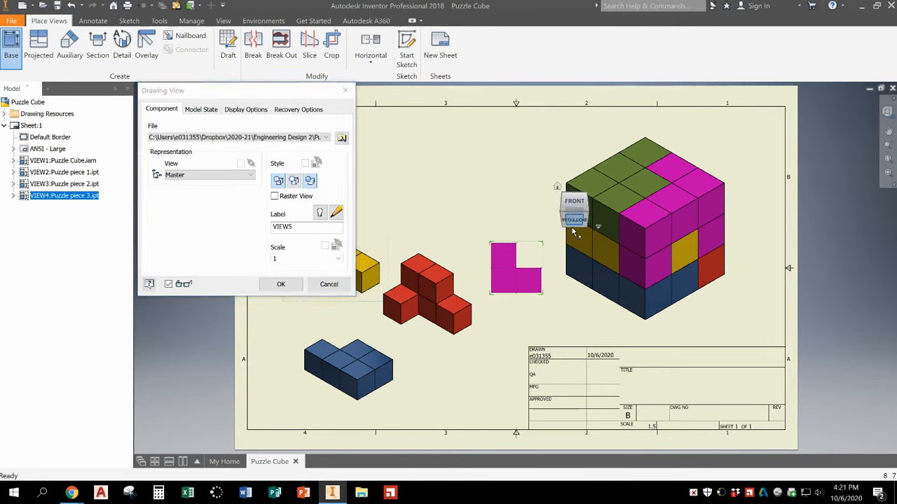
pyautogui.click(560, 210)
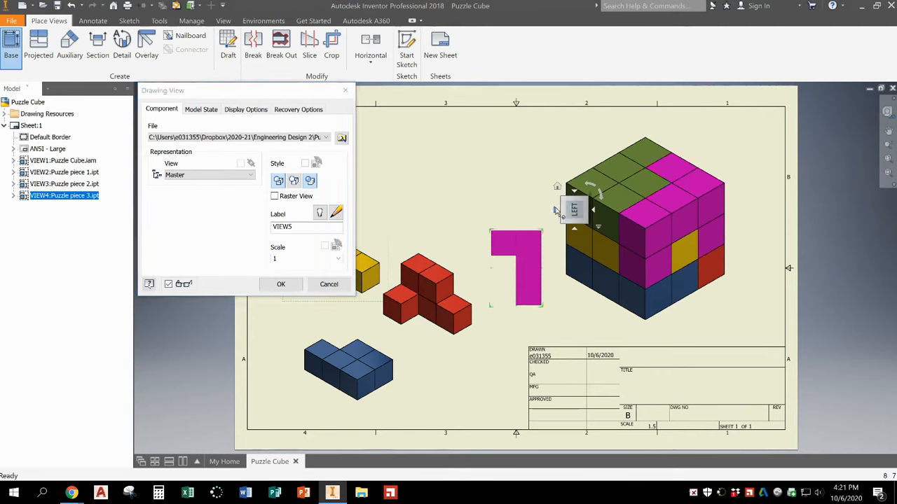
pyautogui.click(599, 201)
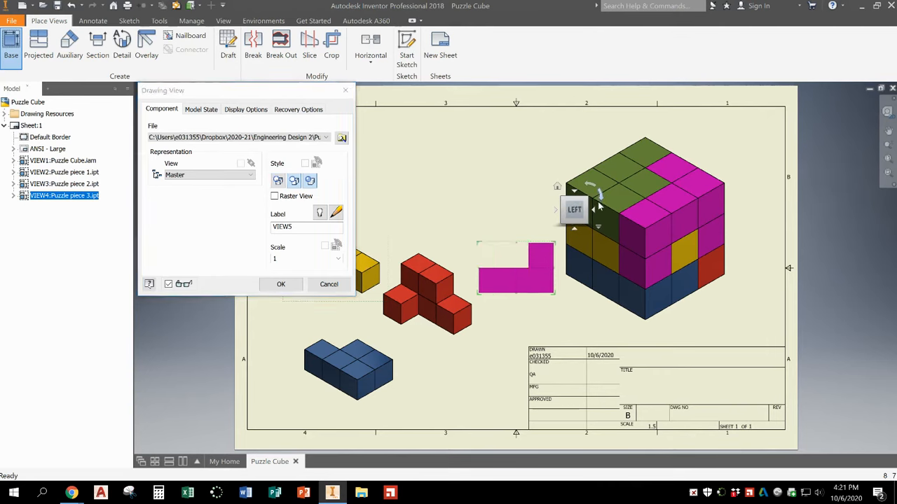
pyautogui.click(575, 231)
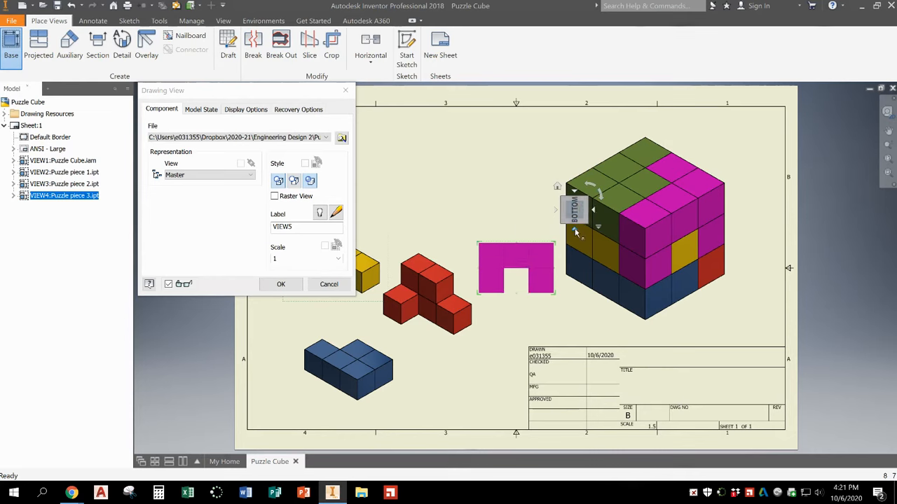
pyautogui.click(568, 206)
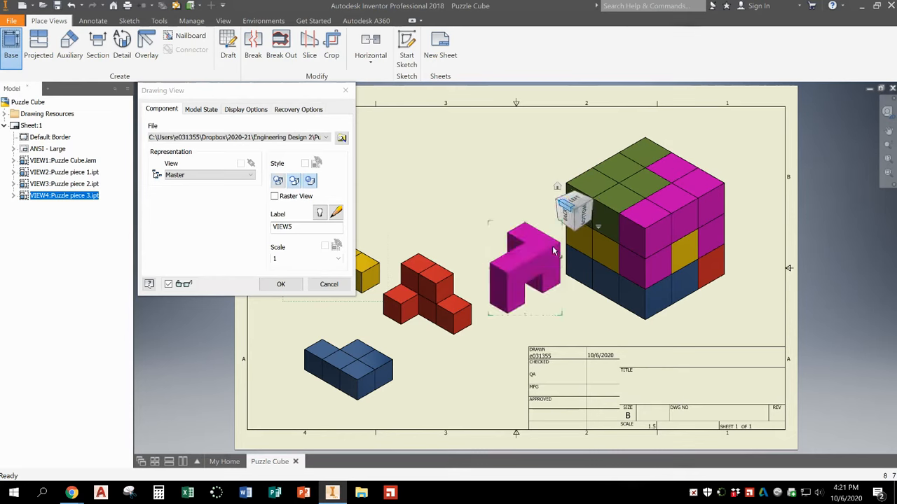
pyautogui.click(281, 284)
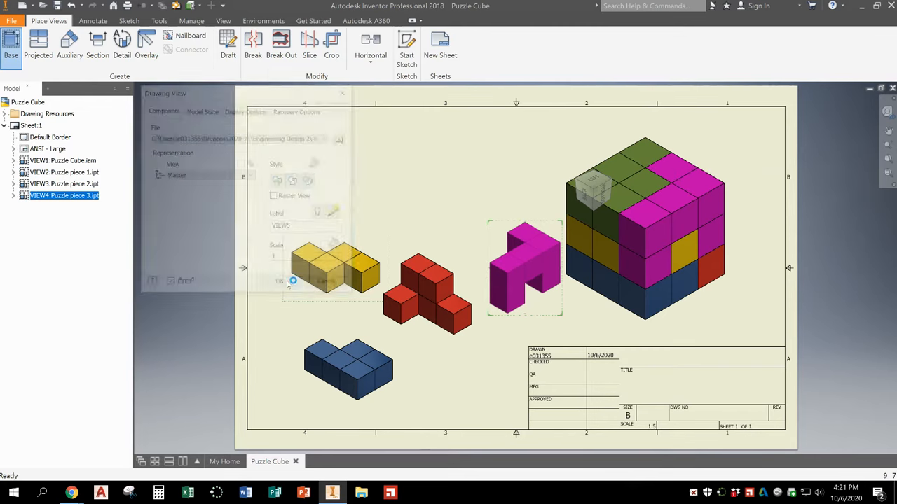
pyautogui.moveTo(550, 219)
pyautogui.mouseDown()
pyautogui.moveTo(450, 253)
pyautogui.moveTo(486, 234)
pyautogui.moveTo(487, 213)
pyautogui.mouseUp()
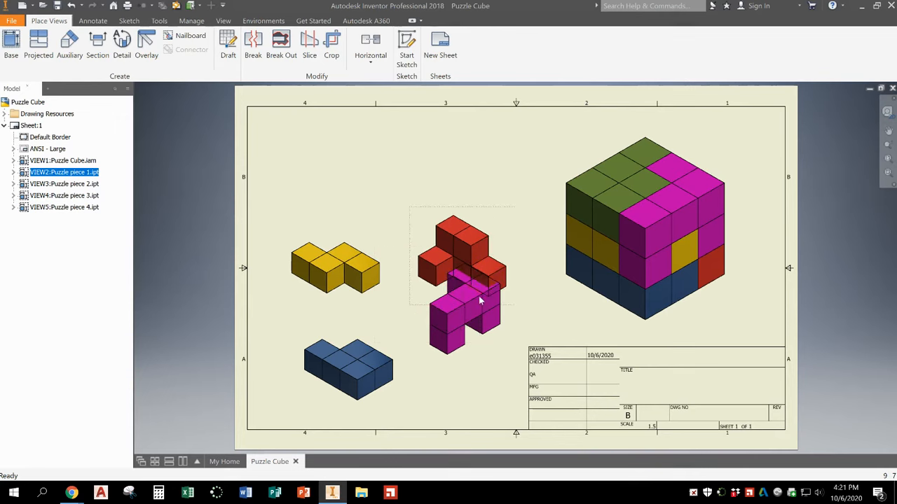
pyautogui.moveTo(438, 369); pyautogui.dragTo(428, 397)
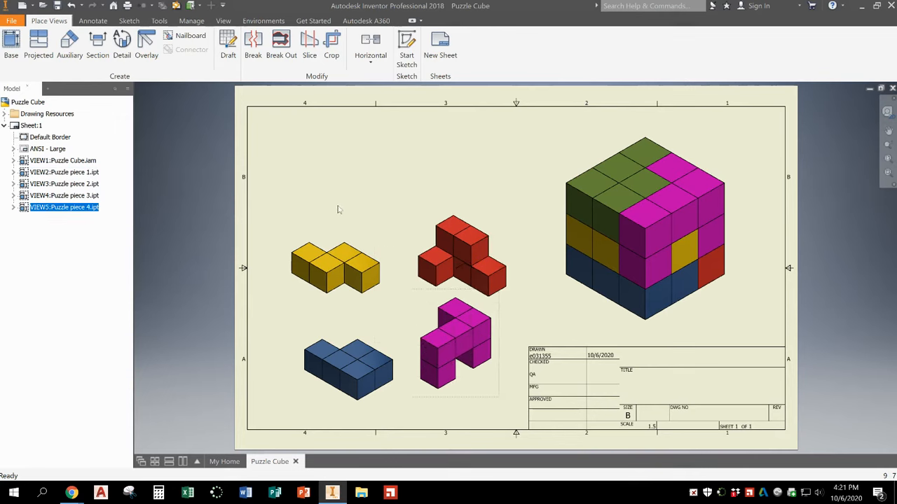
# - Start a base view of Puzzle piece 5.ipt and orient it to the upright Top face
pyautogui.click(12, 44)
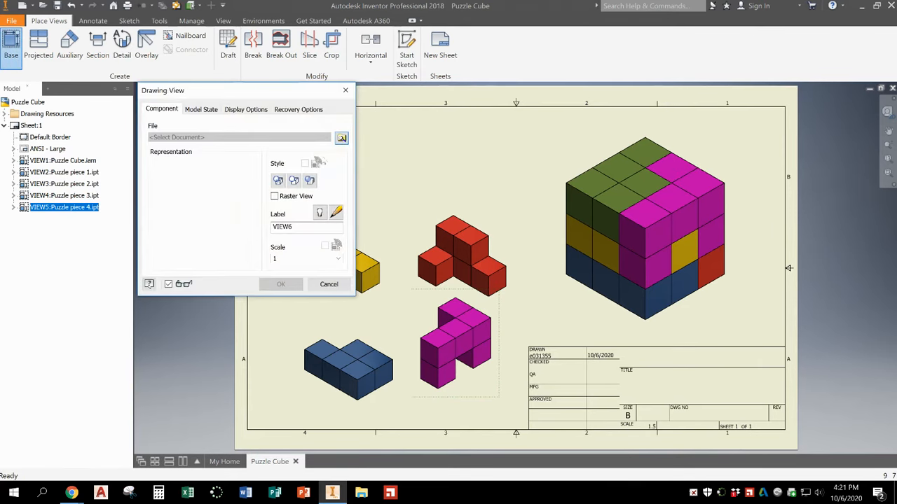
pyautogui.click(342, 138)
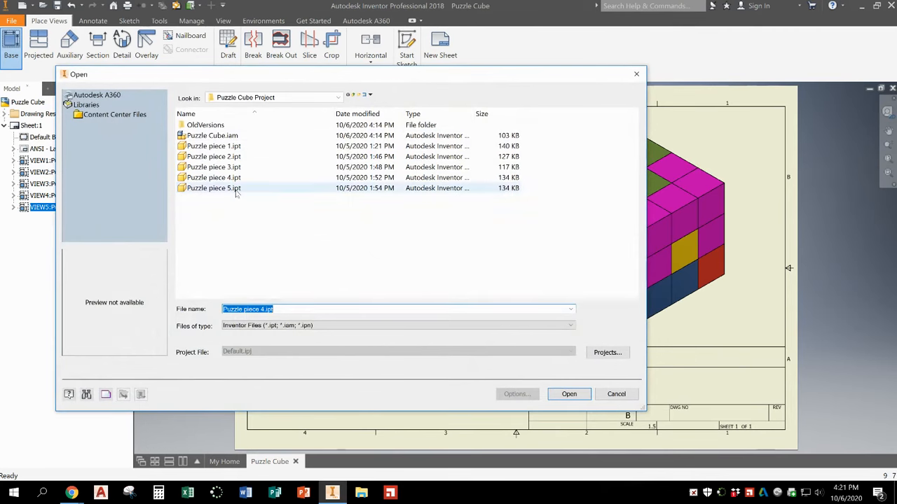
pyautogui.click(233, 189)
pyautogui.click(569, 395)
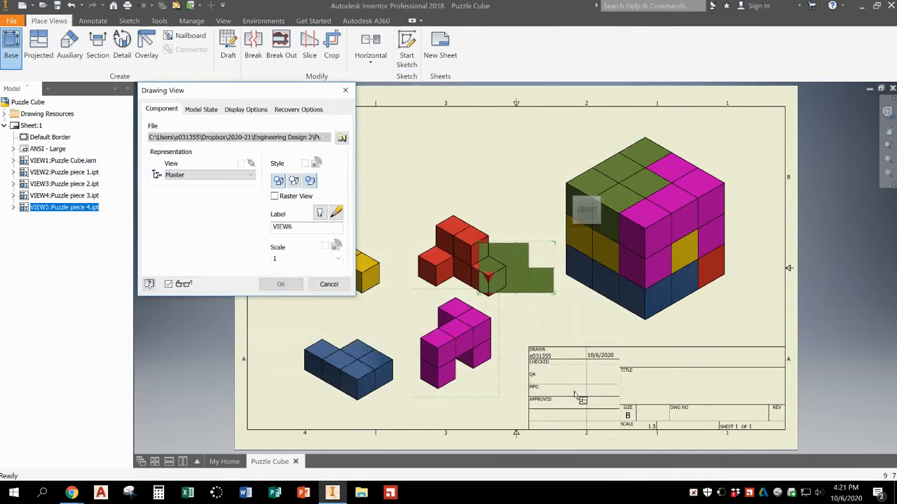
pyautogui.click(600, 201)
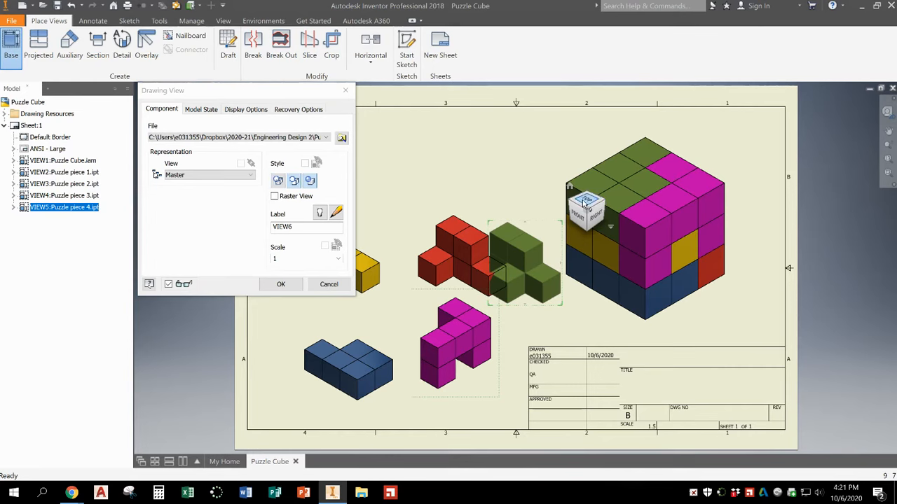
pyautogui.click(585, 201)
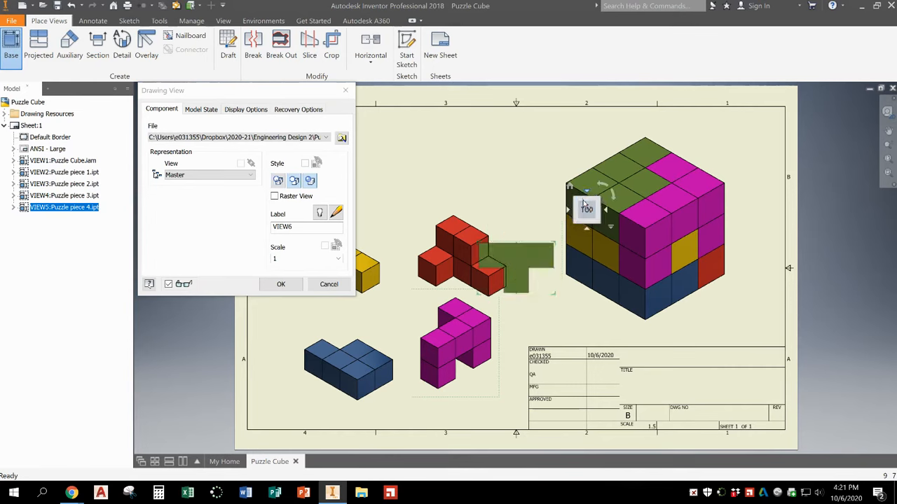
# - Try Left, Back and rotated isometric orientations for the green piece's view preview, ending at the upright Top face
pyautogui.click(568, 209)
pyautogui.click(596, 201)
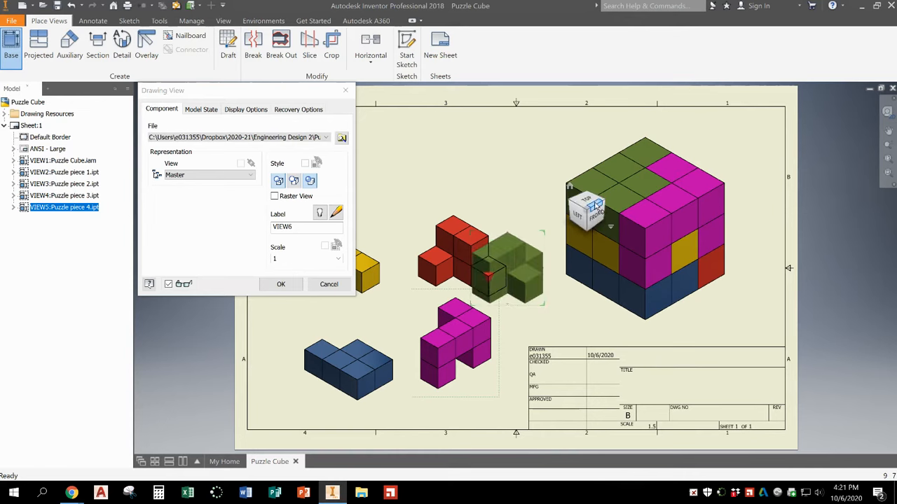
pyautogui.click(578, 218)
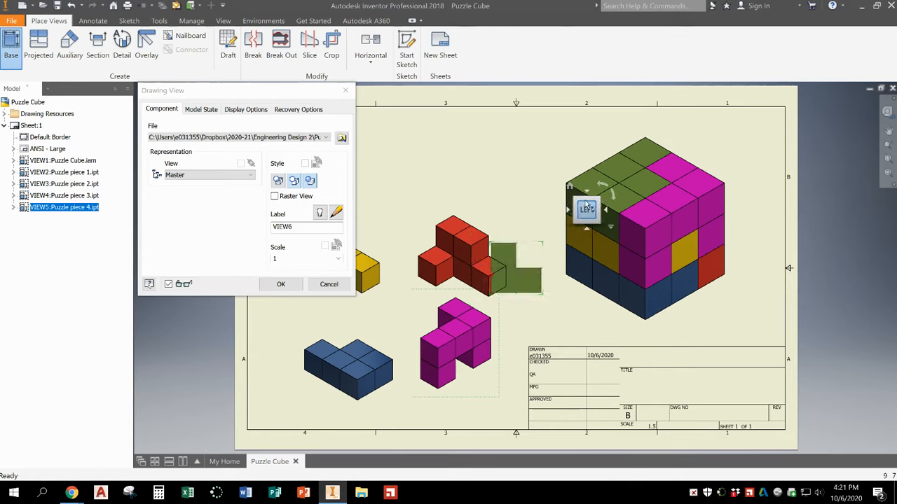
pyautogui.click(608, 196)
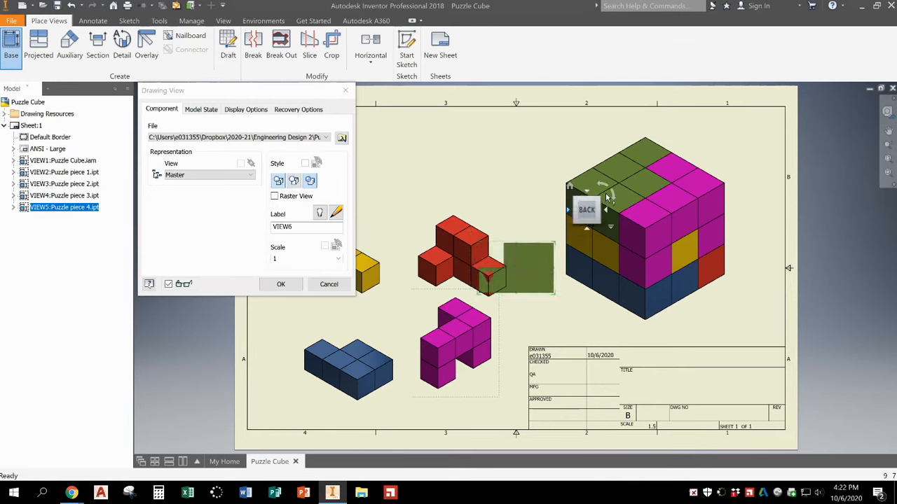
pyautogui.click(608, 197)
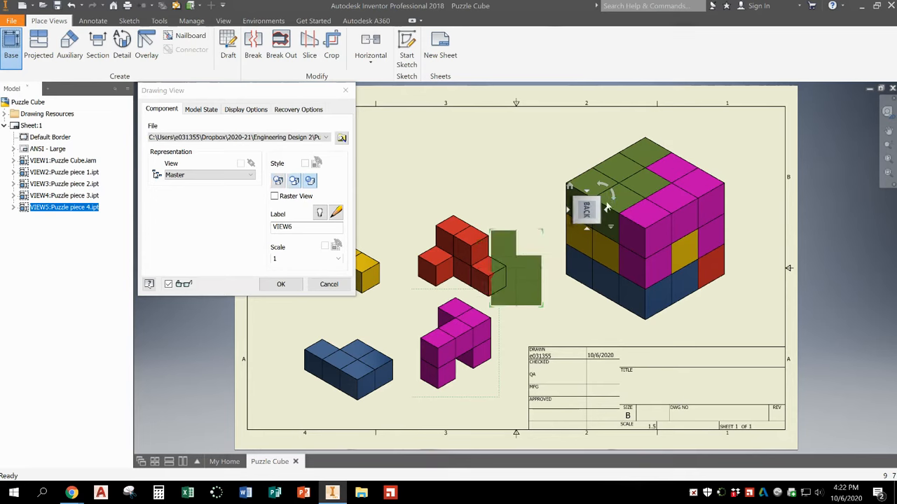
pyautogui.click(599, 224)
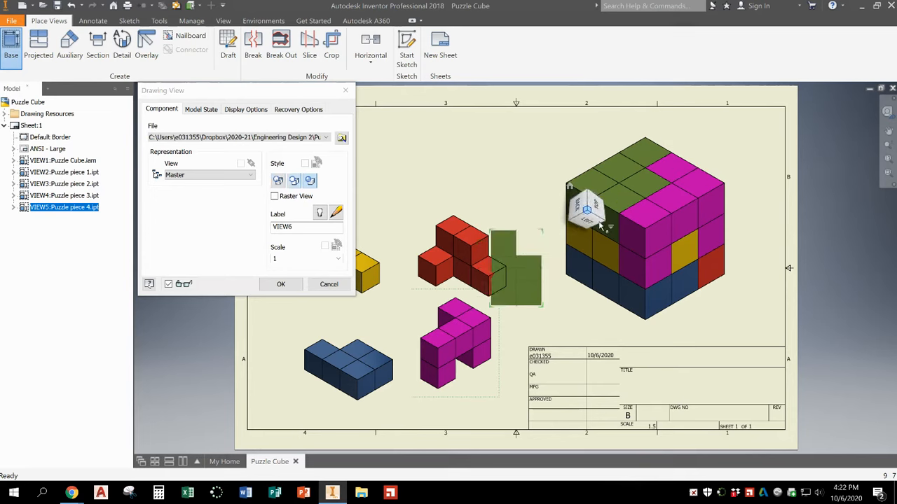
pyautogui.click(595, 208)
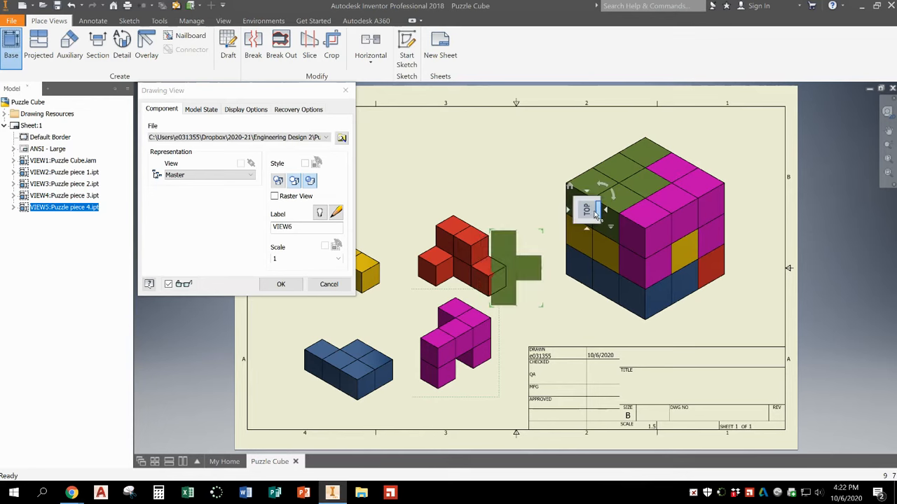
pyautogui.click(610, 197)
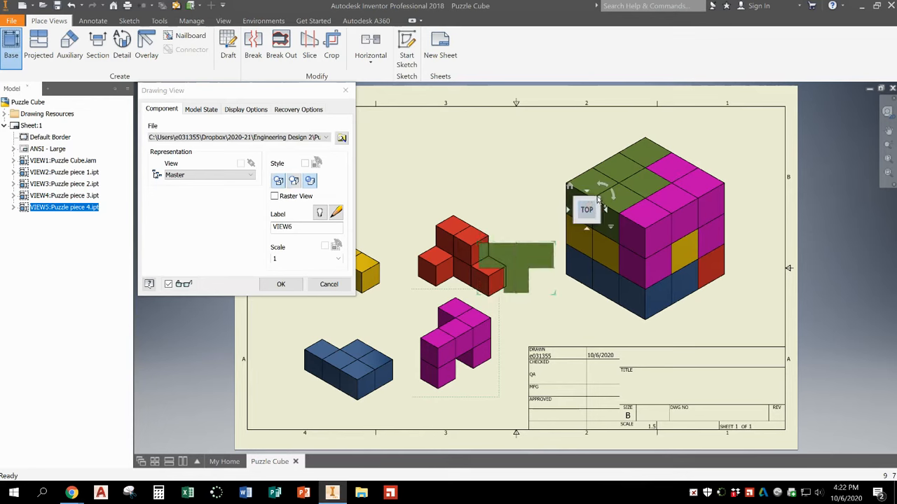
# - Set the green piece's view to an isometric corner orientation, create it, and place it above the yellow piece
pyautogui.click(578, 208)
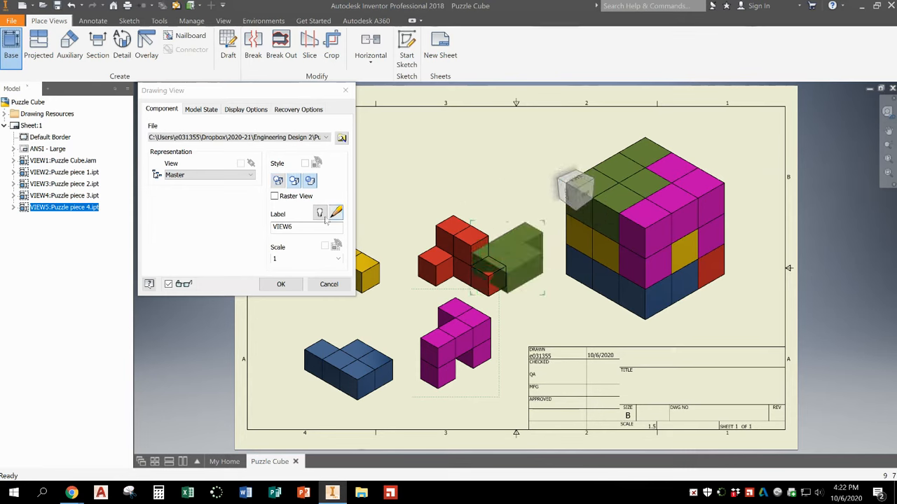
pyautogui.click(281, 283)
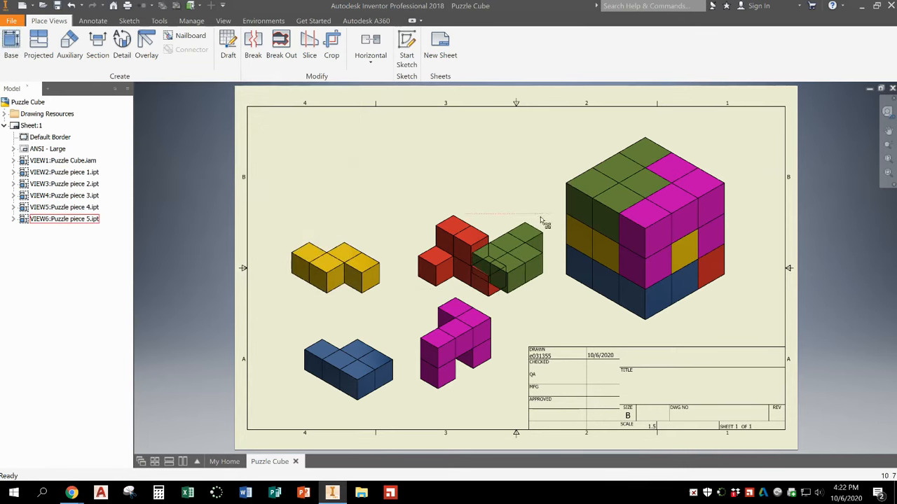
pyautogui.moveTo(391, 180); pyautogui.dragTo(419, 163)
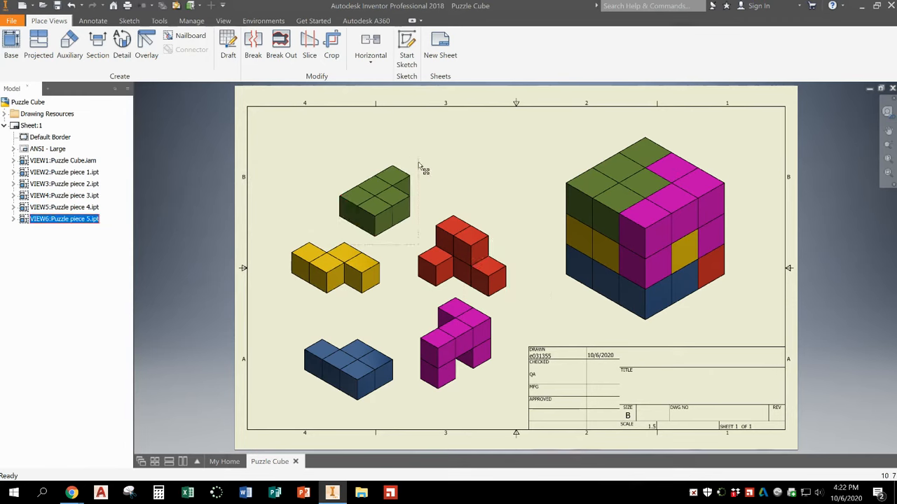
pyautogui.click(501, 173)
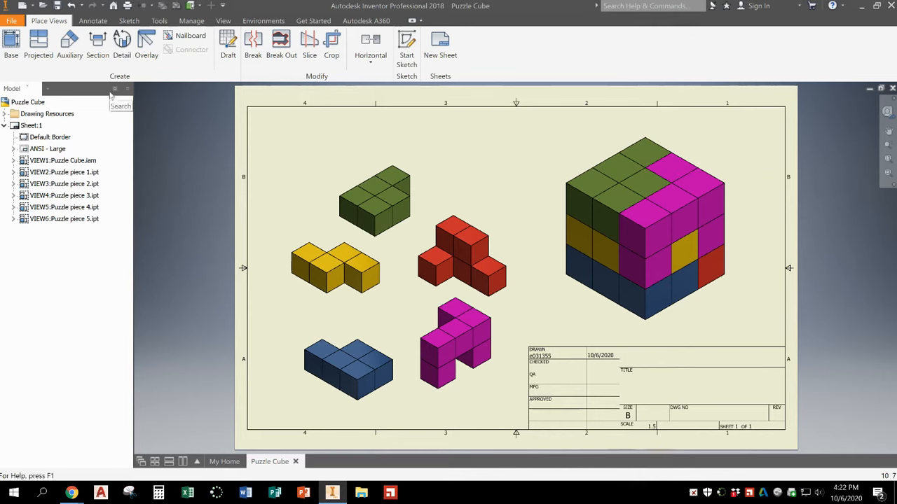
# - Add a balloon to the green piece, using Puzzle piece 5.ipt as the BOM source and placing it up and right of the piece
pyautogui.click(94, 21)
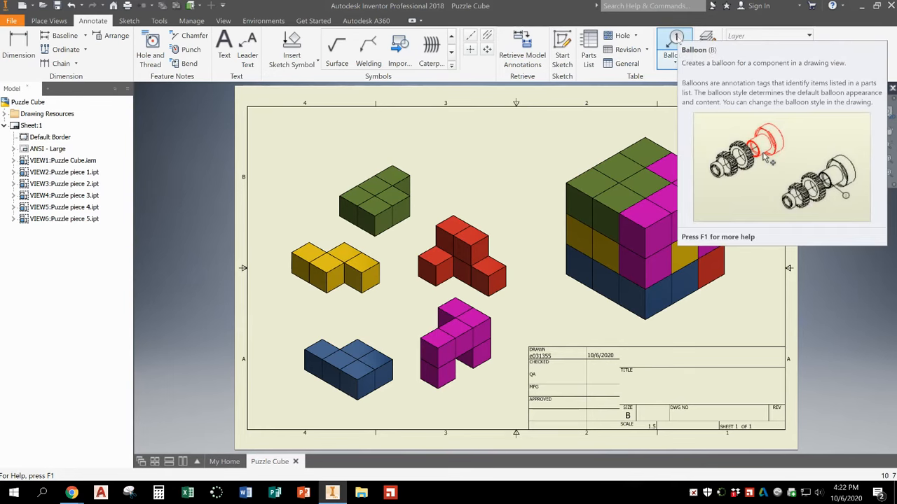
pyautogui.click(676, 40)
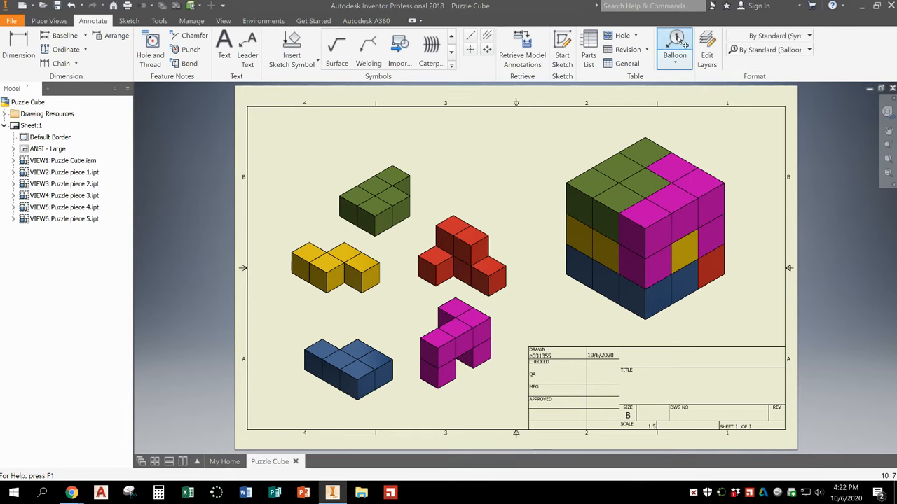
pyautogui.click(412, 183)
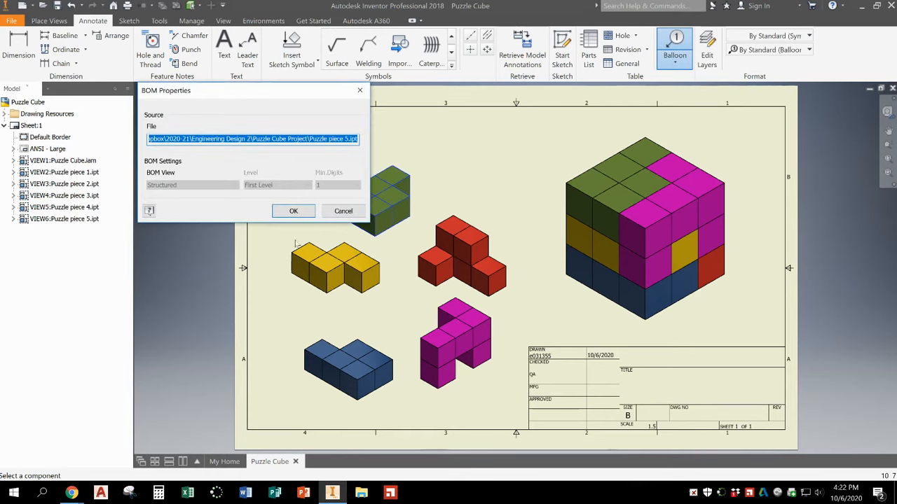
pyautogui.click(293, 209)
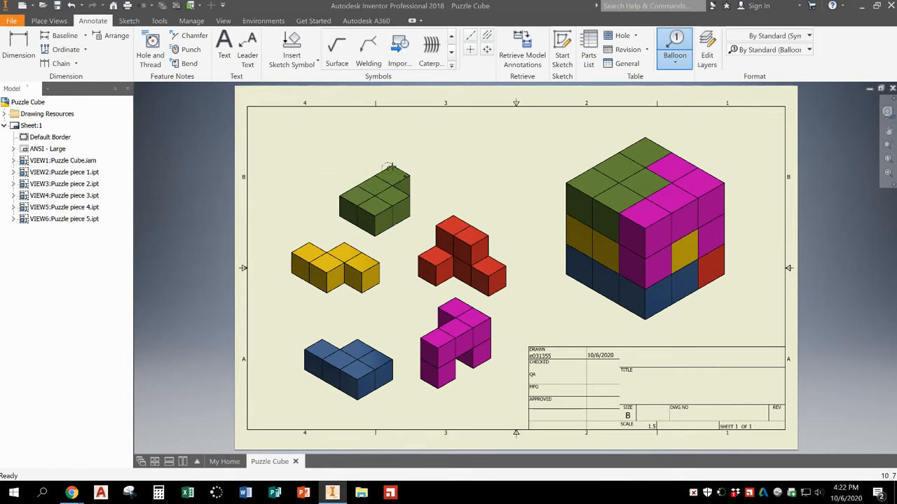
pyautogui.click(431, 156)
pyautogui.click(447, 157)
pyautogui.press('Return')
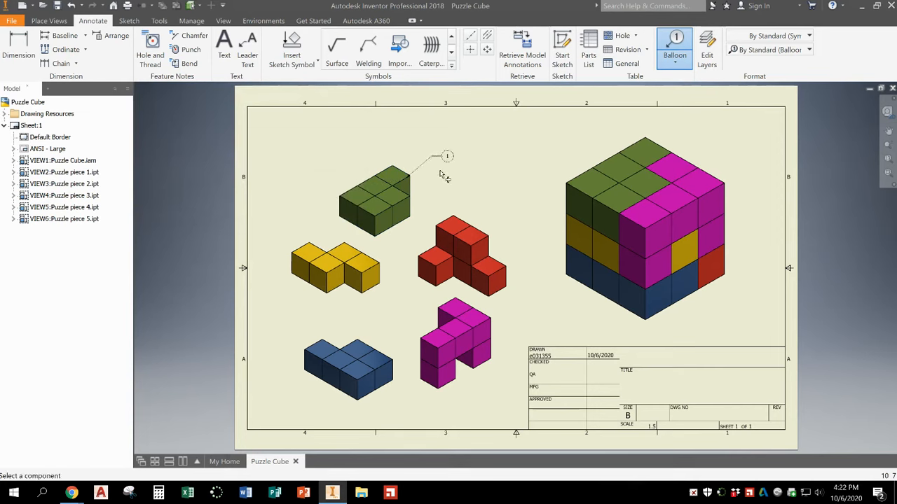
# - Add a balloon to the yellow piece with Puzzle piece 3.ipt as the BOM source, placed up and left of the piece
pyautogui.click(302, 249)
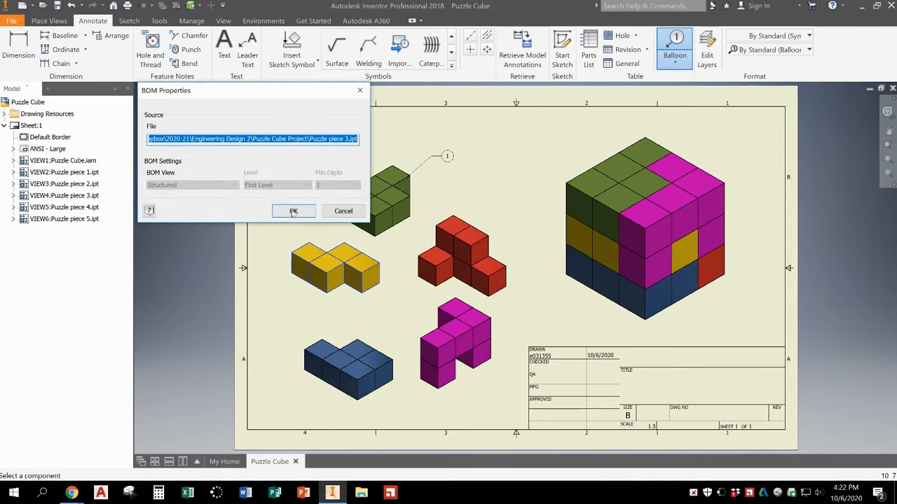
pyautogui.click(292, 210)
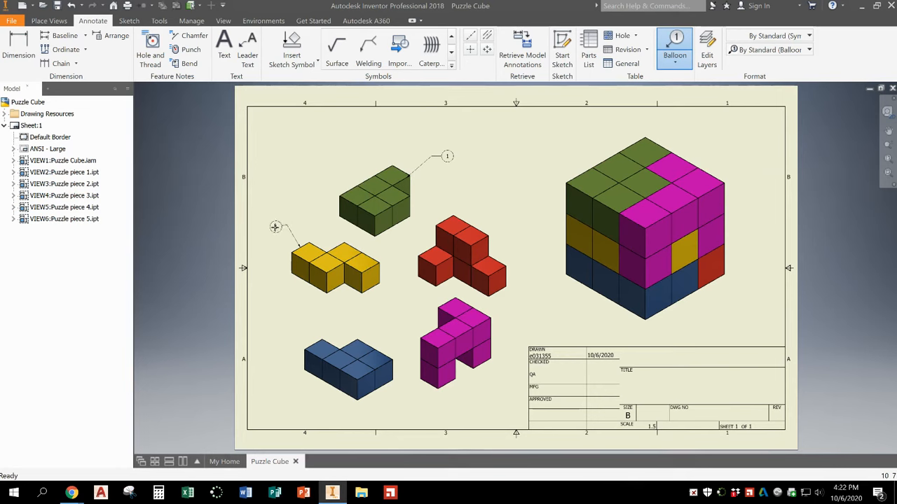
pyautogui.click(272, 224)
# - Add a balloon to the red piece with Puzzle piece 1.ipt as the BOM source, placed up and right of the piece
pyautogui.click(483, 239)
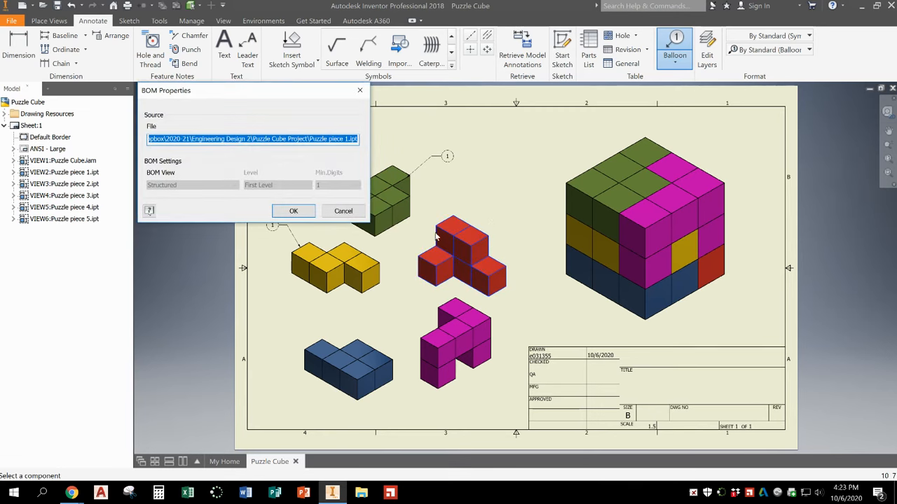
pyautogui.click(292, 209)
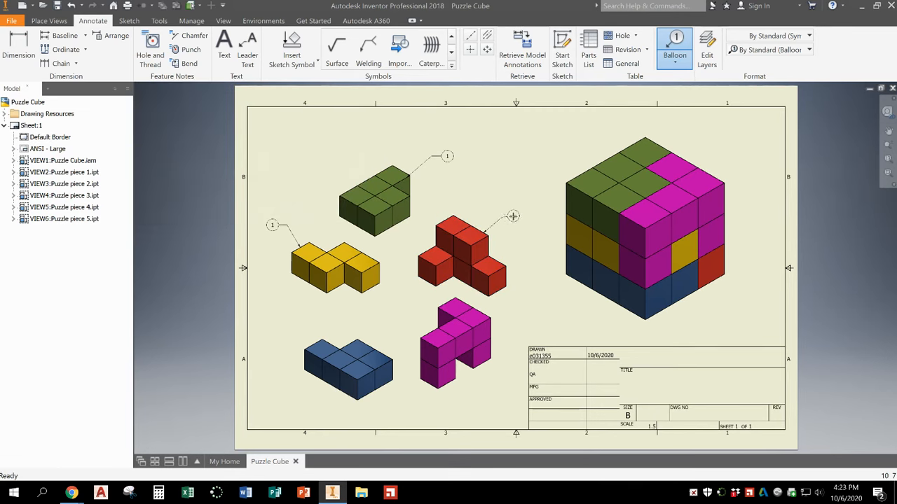
pyautogui.click(515, 218)
# - Add a balloon to the blue piece, accepting its BOM source and placing it up and left of the piece
pyautogui.click(306, 350)
pyautogui.click(292, 208)
pyautogui.click(270, 325)
# - Add a balloon to the magenta piece, accepting its BOM source and placing it up and right of the piece, and end balloon placement
pyautogui.click(490, 319)
pyautogui.click(292, 208)
pyautogui.click(522, 304)
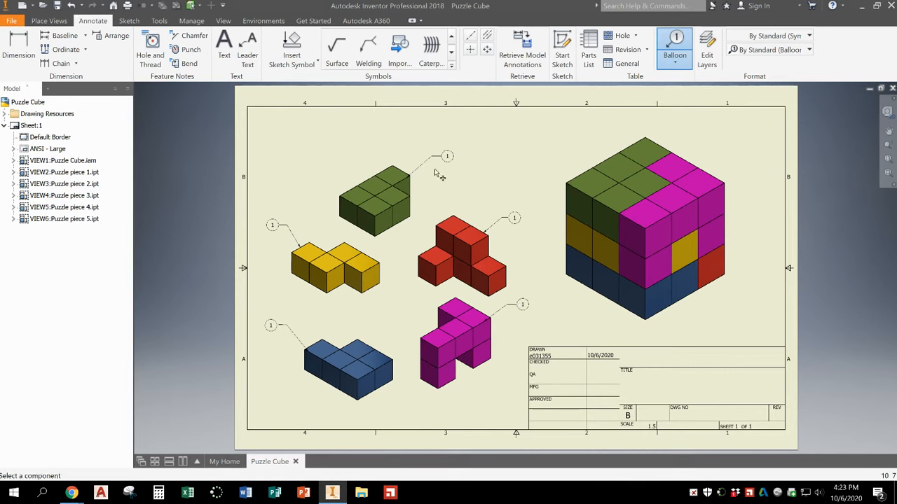
pyautogui.press('Escape')
# - Insert a Structured parts list from the assembled cube view in the sheet's upper-left corner, and shift the green piece's view slightly down and right
pyautogui.click(589, 55)
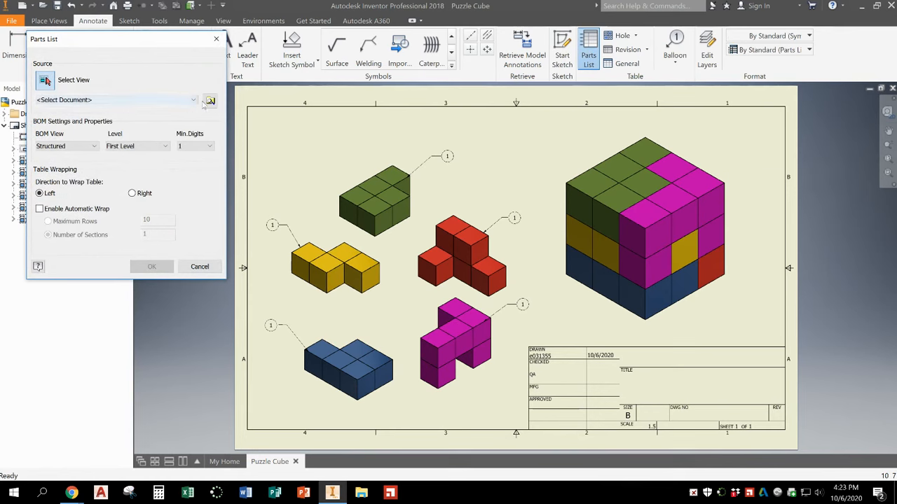
pyautogui.click(594, 166)
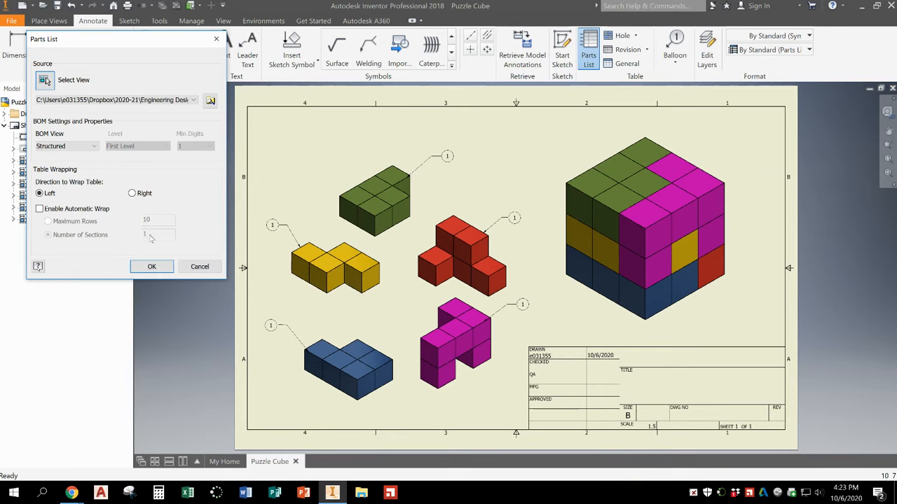
pyautogui.click(151, 266)
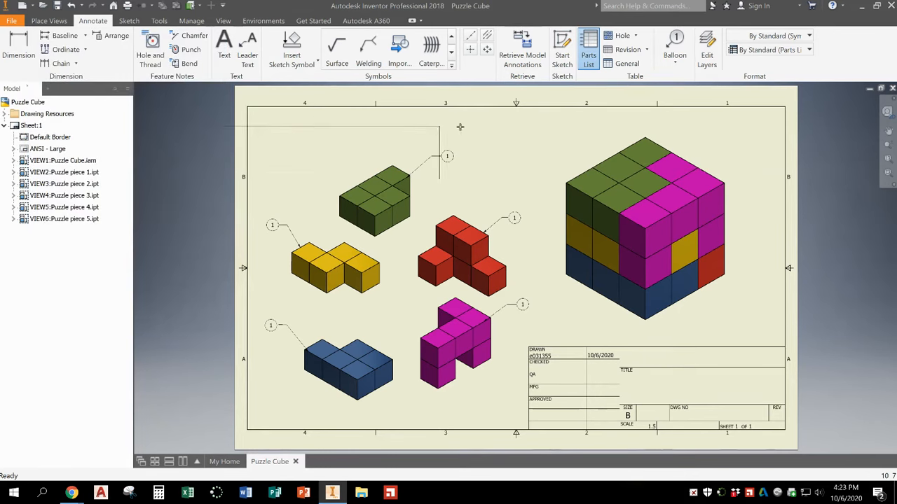
pyautogui.click(470, 106)
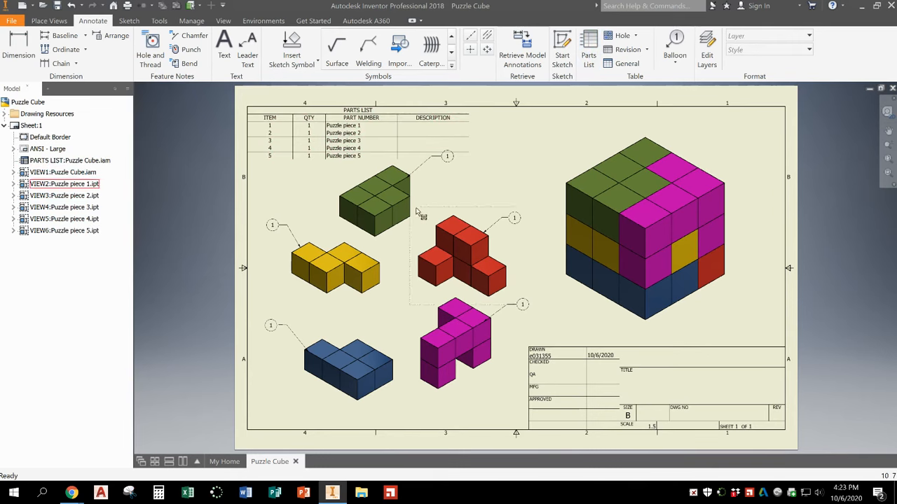
pyautogui.moveTo(417, 201); pyautogui.dragTo(422, 213)
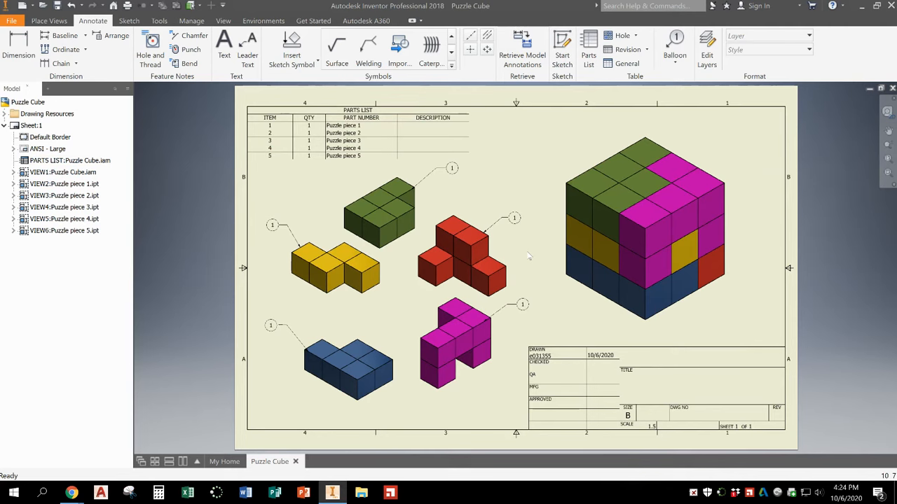
# - Open the blue piece's balloon for editing at its override value
pyautogui.doubleClick(271, 325)
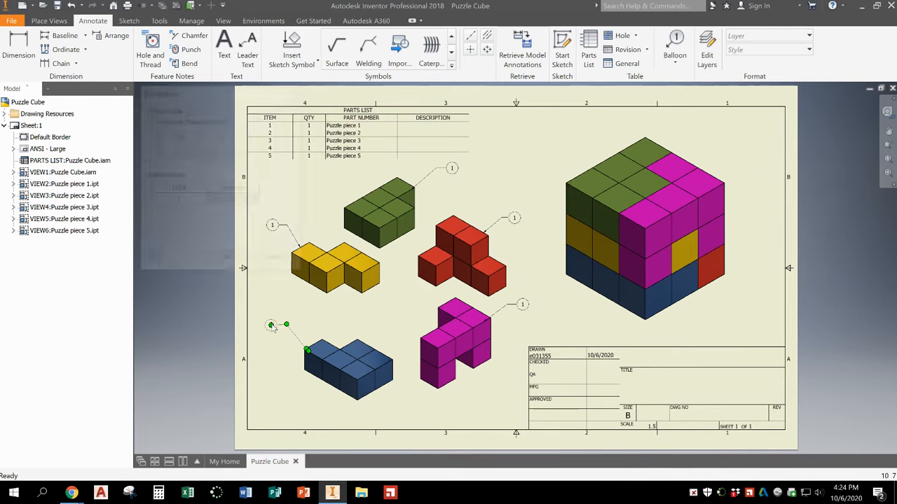
pyautogui.click(233, 201)
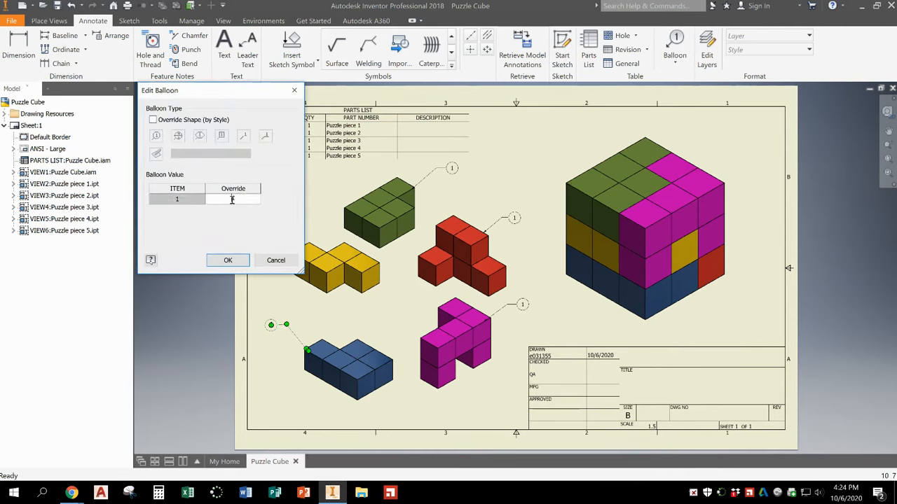